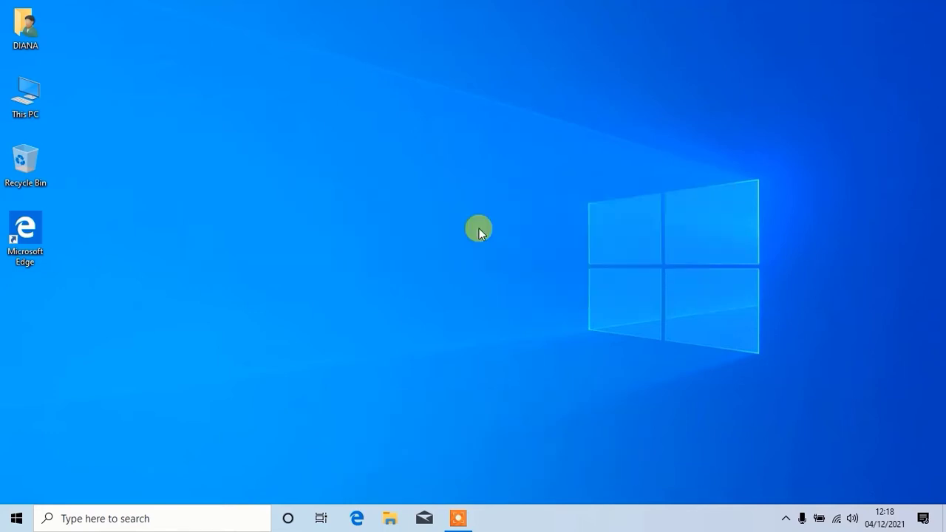
Search Bing for 'google chrome' in Edge and scroll to the official Google Chrome result
left_click(357, 518)
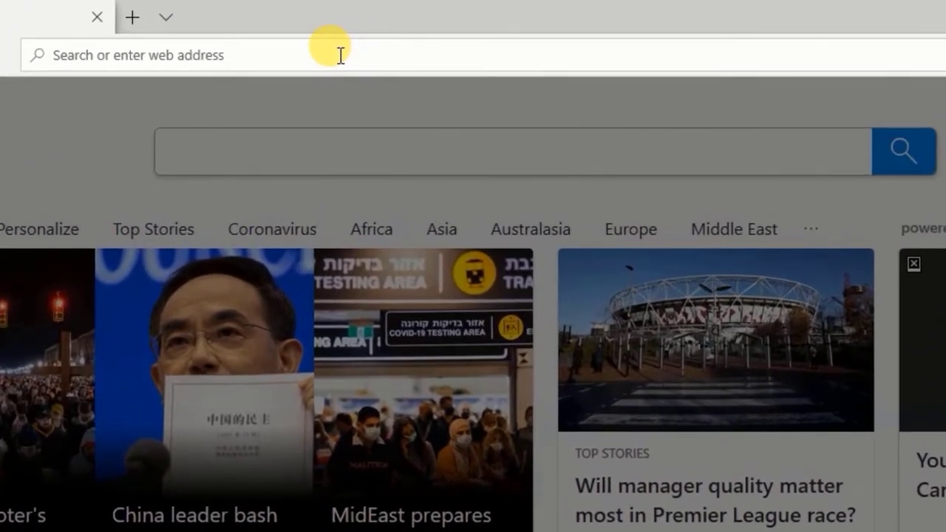
left_click(333, 47)
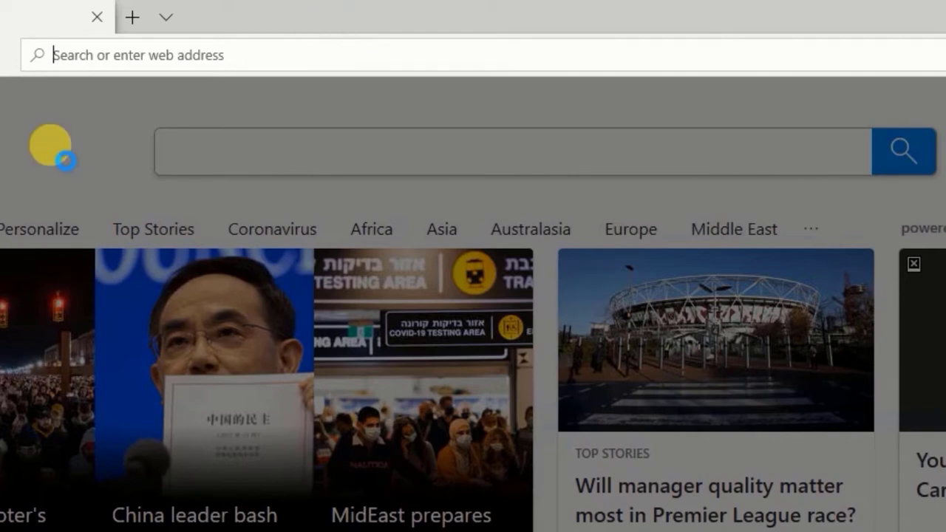
type("goog")
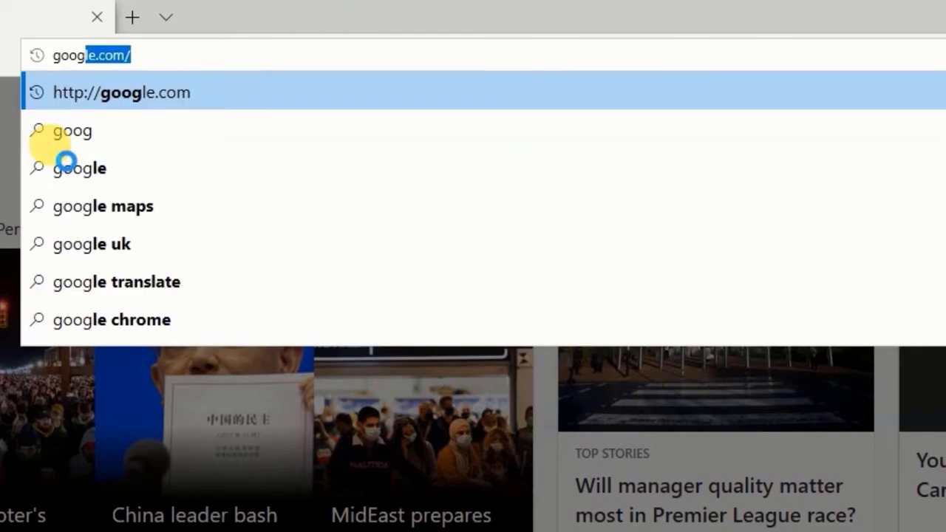
type("le chrome")
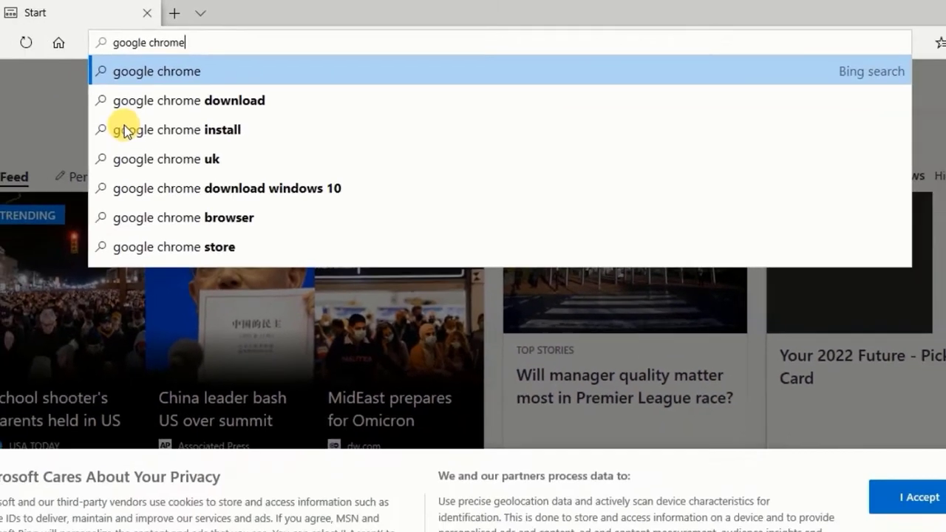
key("Return")
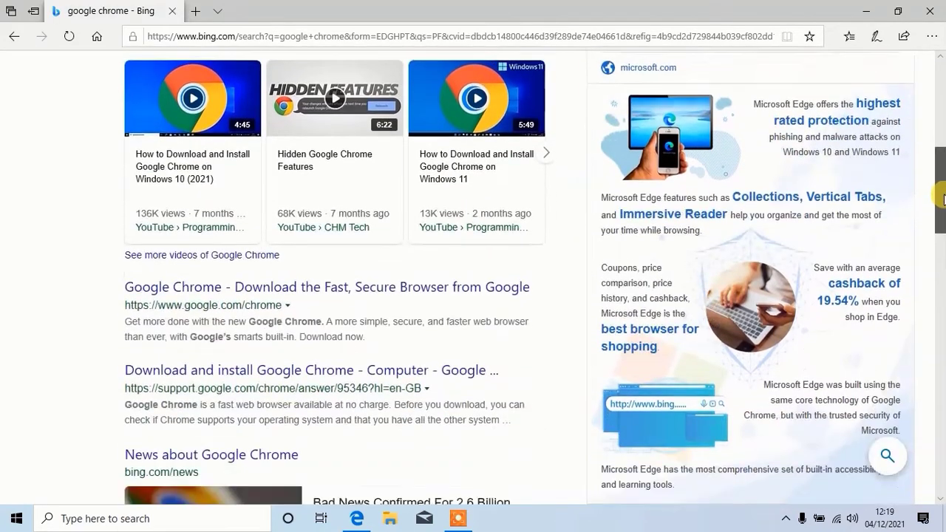
left_click_drag(943, 198, 942, 216)
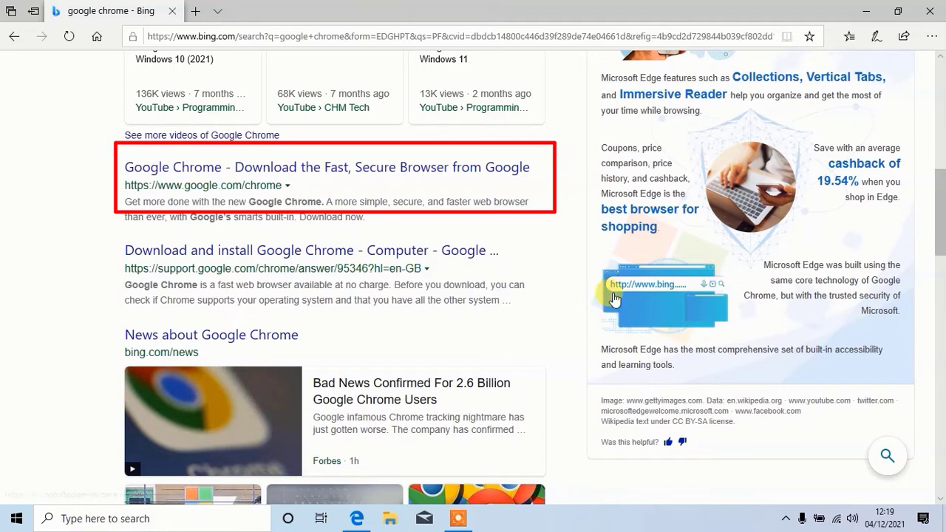
Open the google.com/chrome result and start the Download Chrome download
left_click(355, 178)
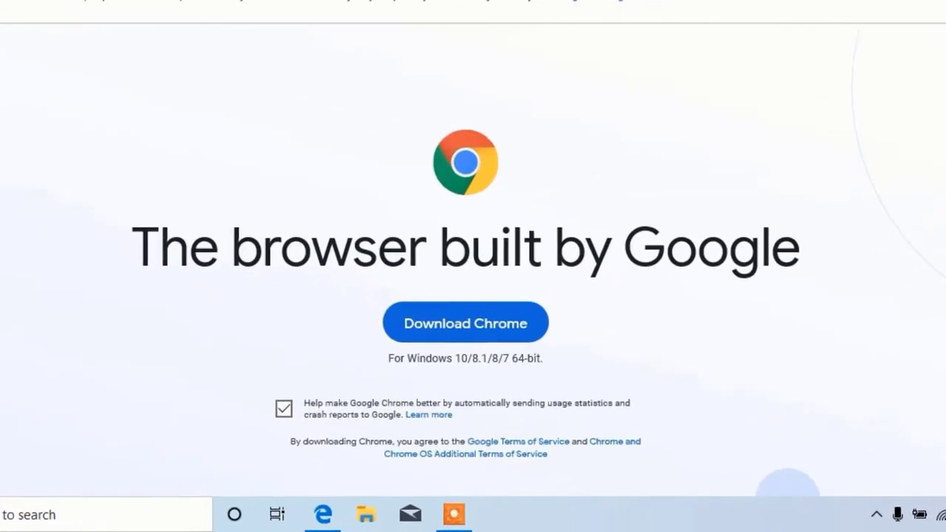
scroll(473, 296, "down", 3)
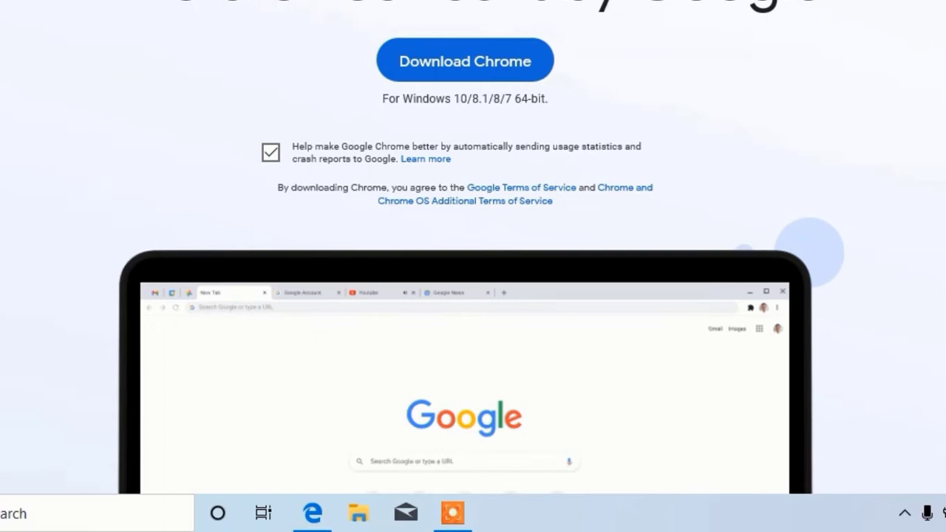
scroll(473, 266, "up", 1)
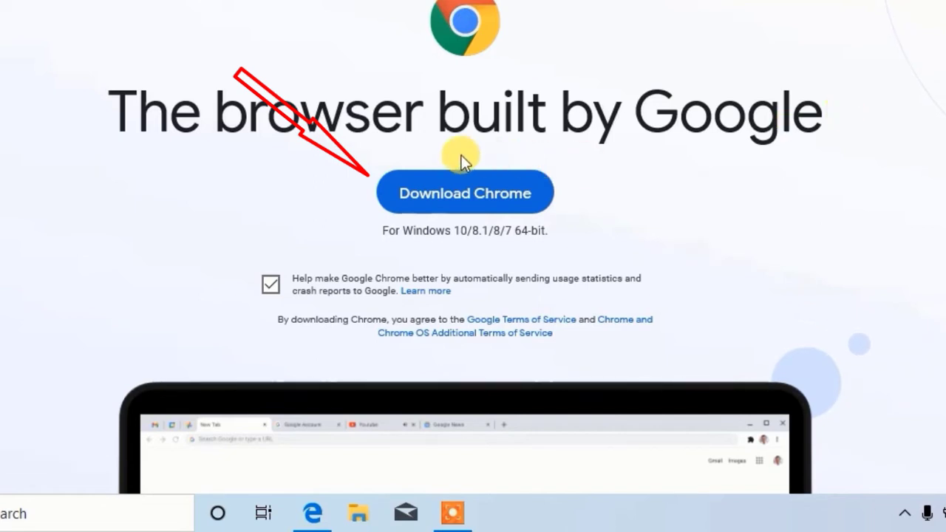
left_click(458, 206)
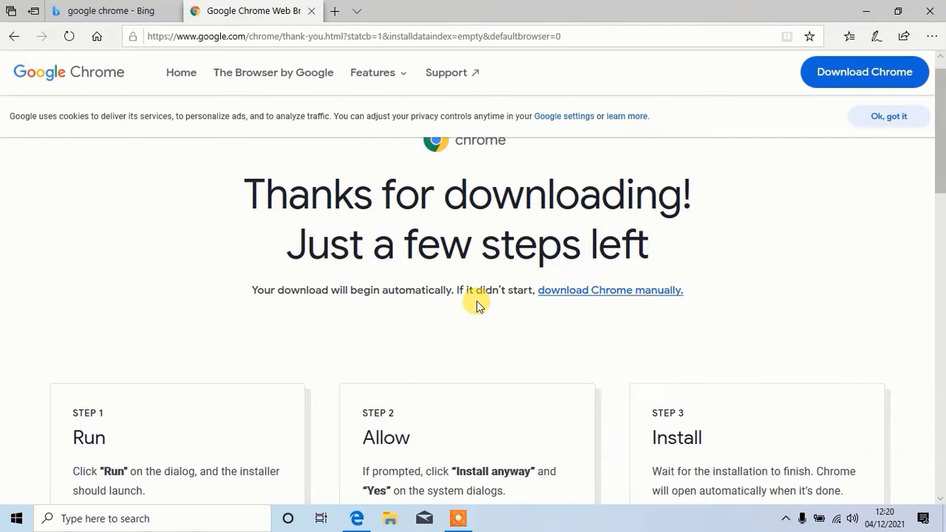
Download ChromeSetup.exe manually, save it, and show it in its Downloads folder
left_click(585, 294)
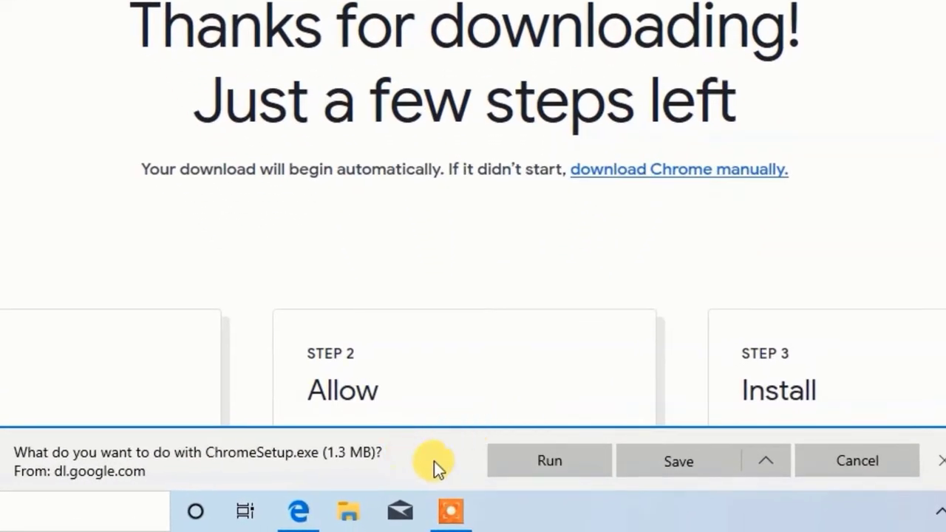
left_click(679, 461)
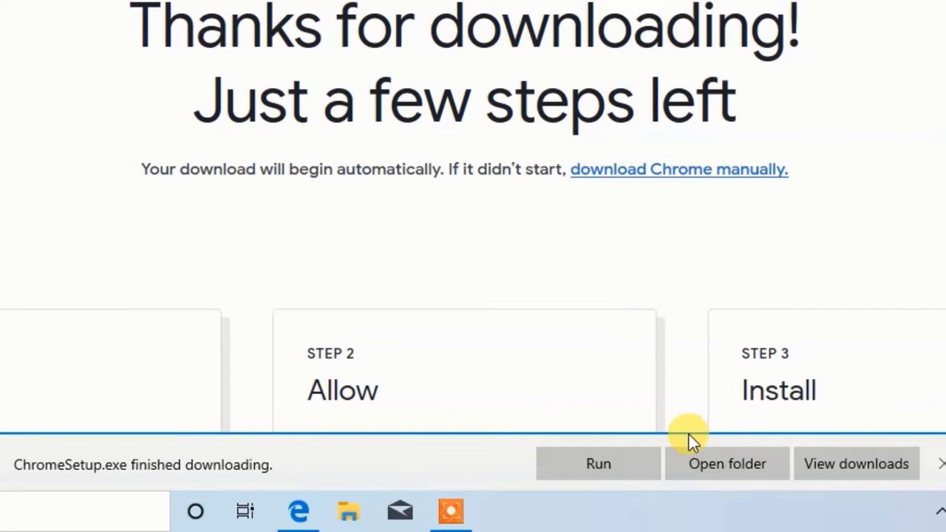
left_click(733, 464)
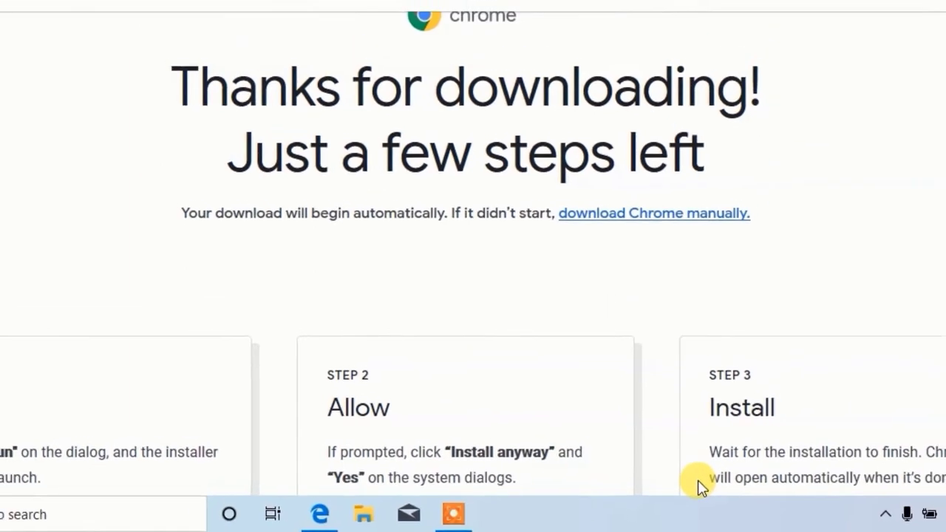
Minimize Edge and run ChromeSetup from Downloads to install Google Chrome
left_click(862, 9)
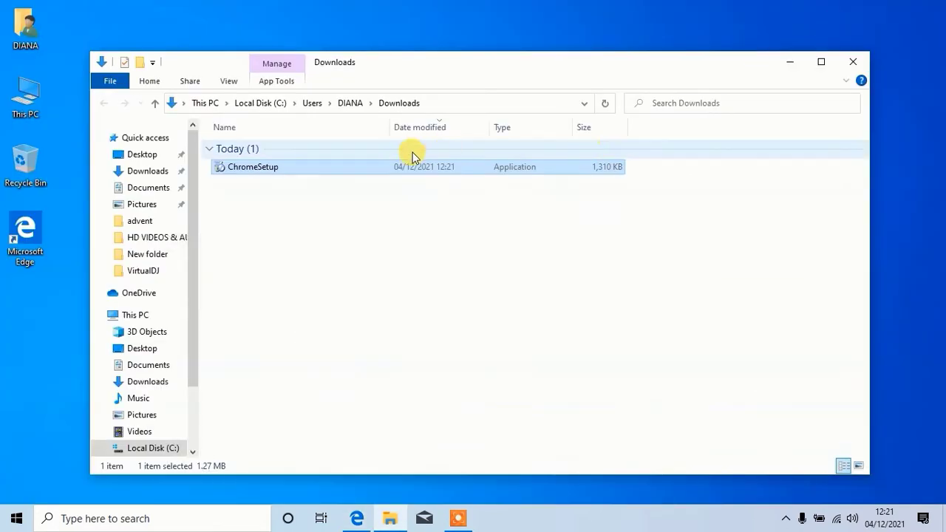
double_click(344, 167)
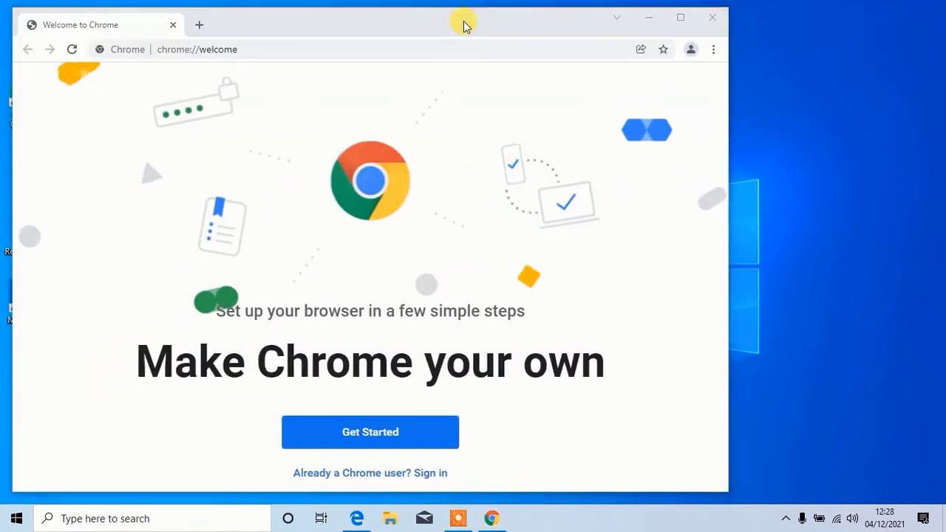
Begin Chrome's first-run setup and pick the Landscape background instead of Geometric shapes
left_click_drag(463, 23, 546, 21)
left_click(453, 429)
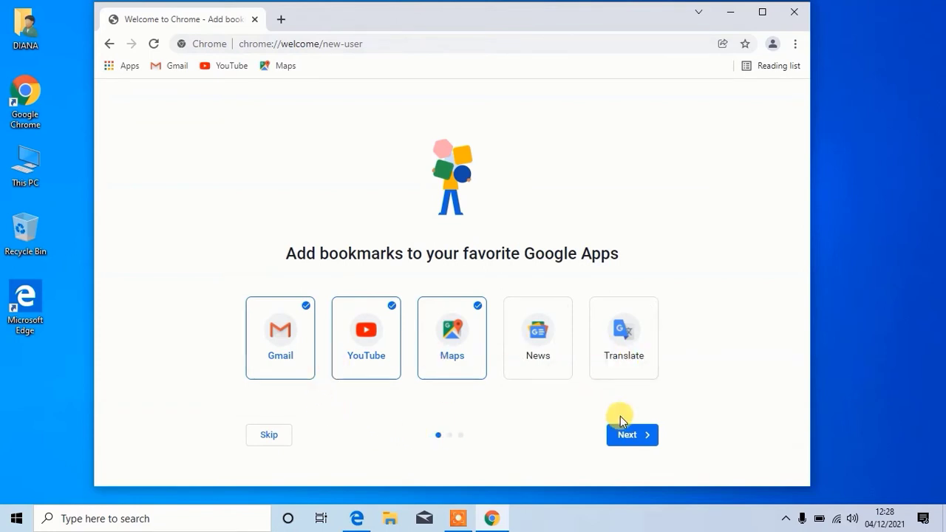
left_click(623, 436)
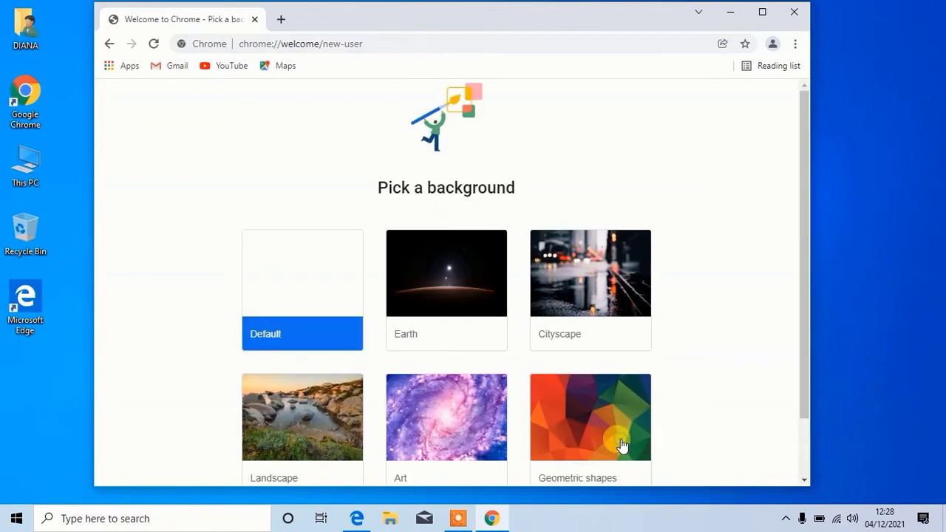
left_click(617, 444)
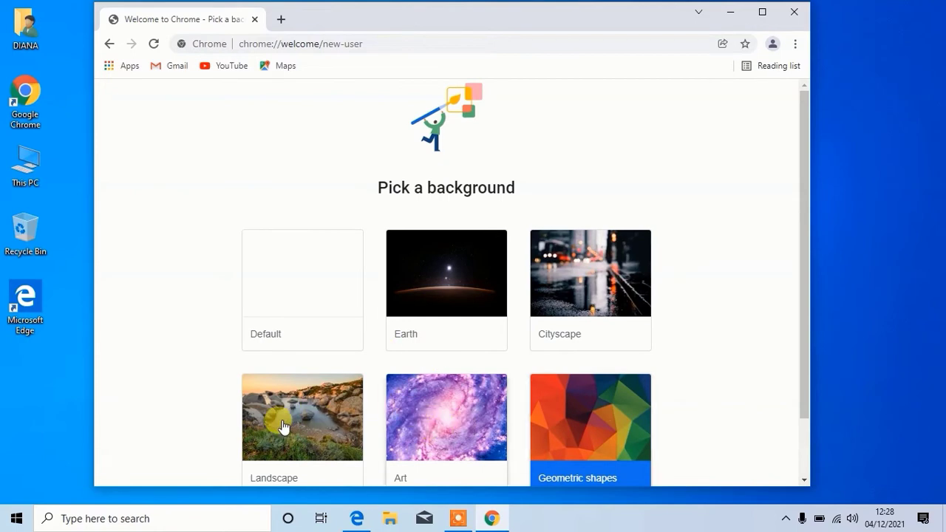
left_click(310, 433)
scroll(802, 362, "down", 1)
scroll(802, 362, "down", 1)
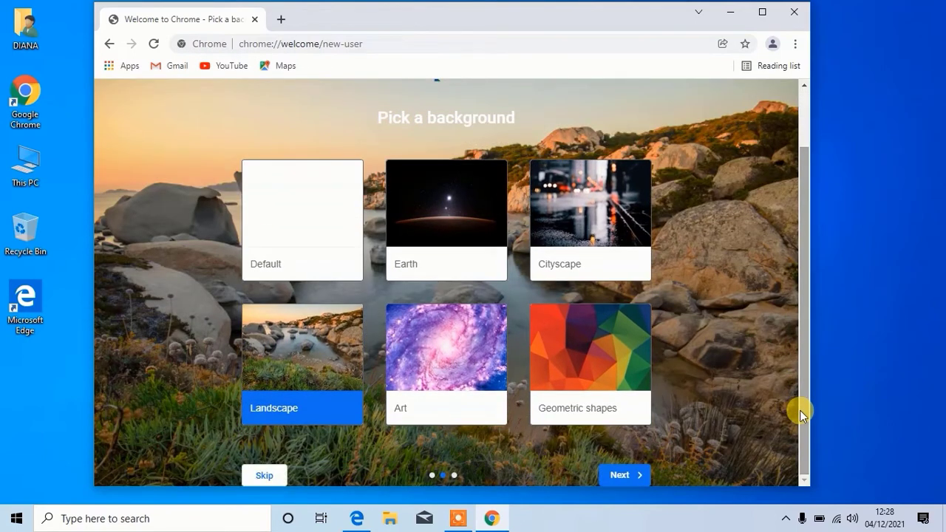
Make Google Chrome the default web browser in Default apps and skip the sign-in offer
left_click(620, 476)
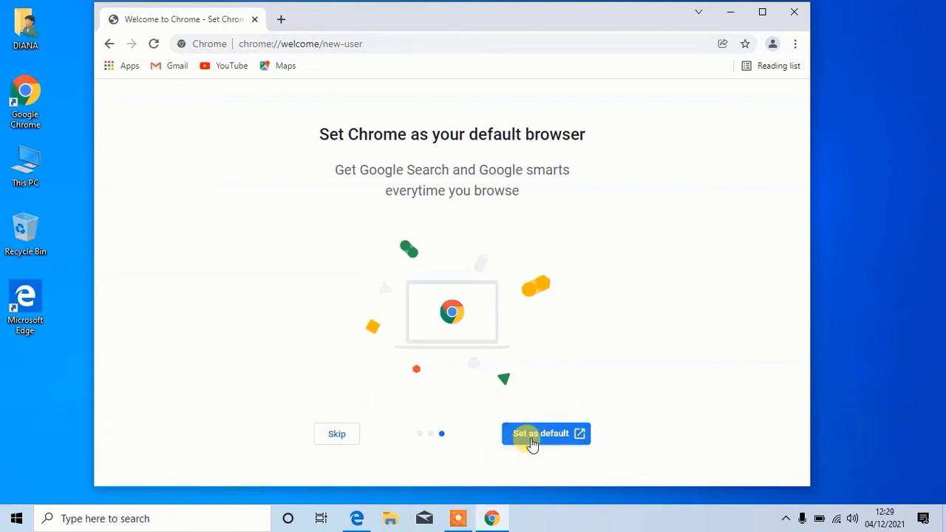
left_click(532, 437)
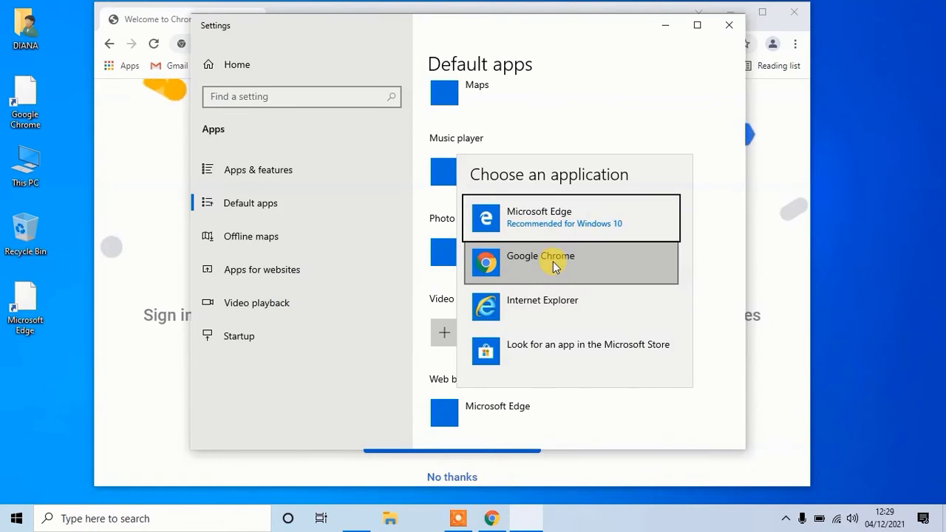
left_click(553, 262)
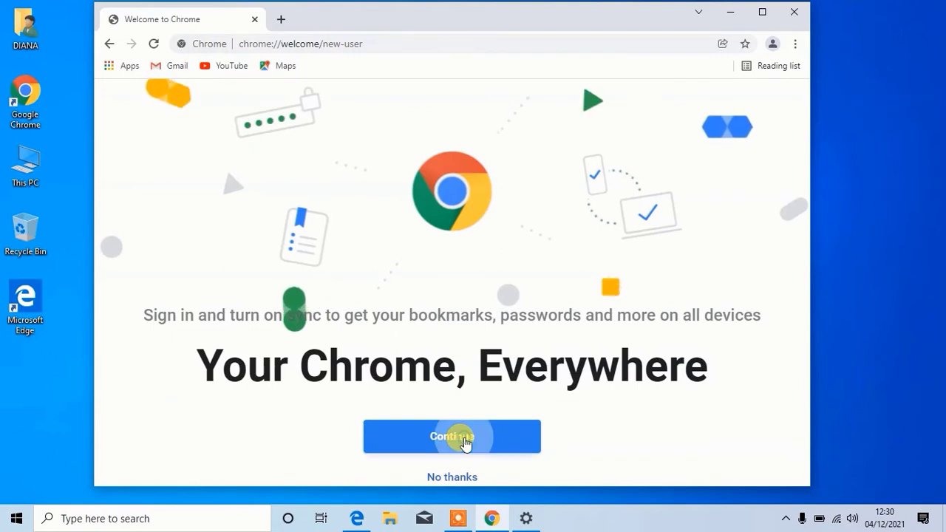
left_click(464, 437)
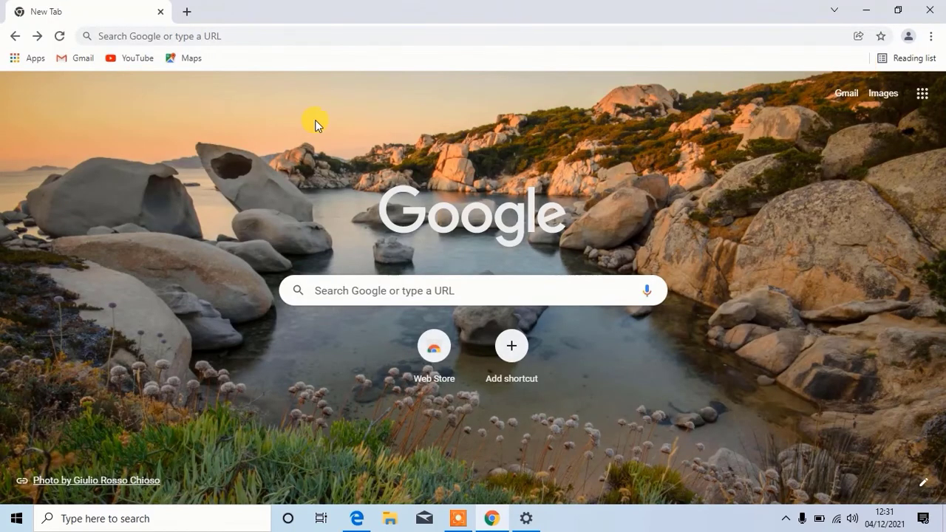
Open YouTube from the bookmark, search 'it next' and open the IT. Next channel
left_click(123, 58)
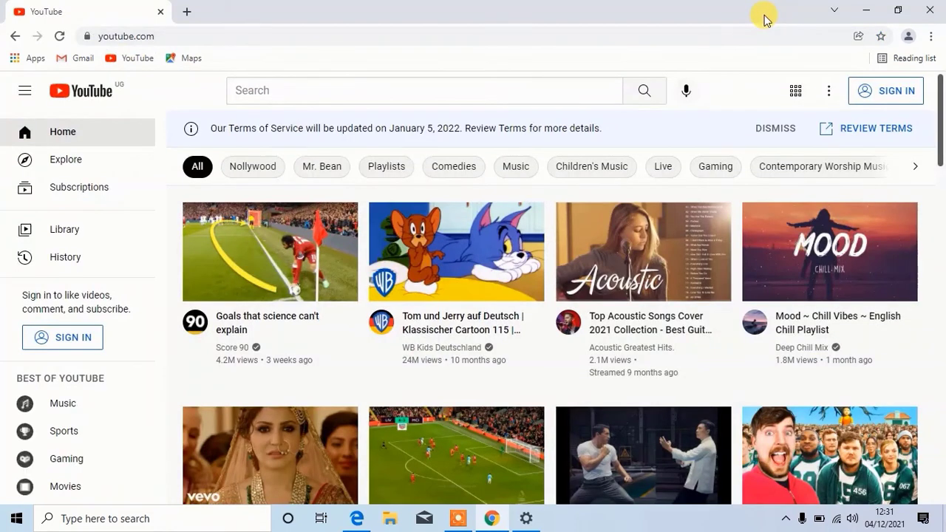
left_click(372, 93)
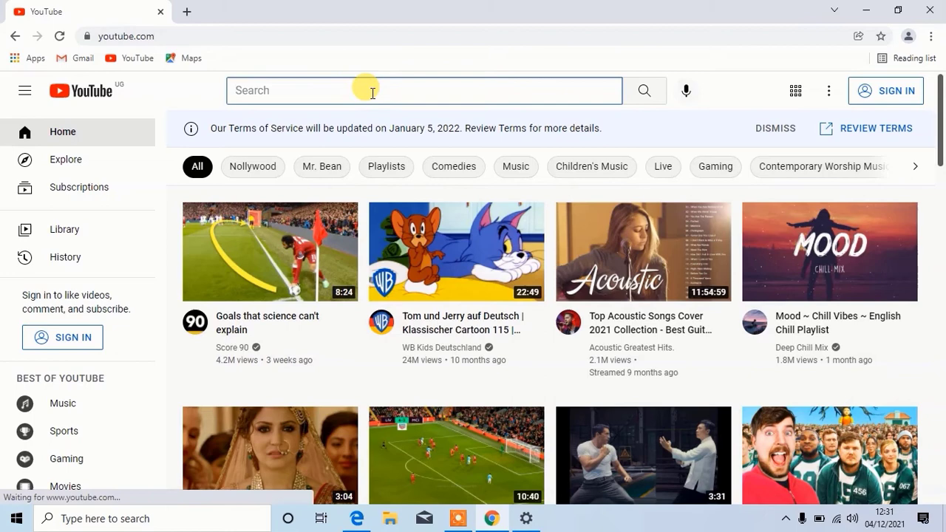
type("l")
type("t next")
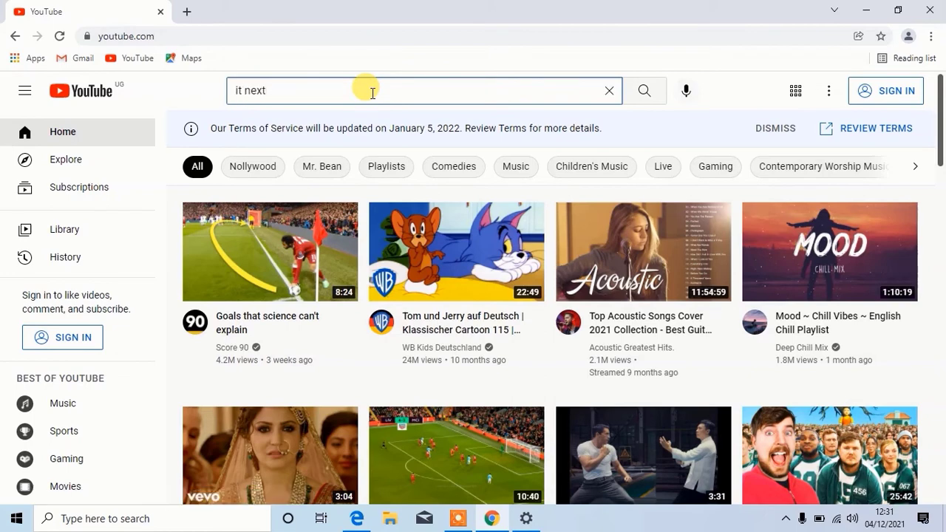
key("Return")
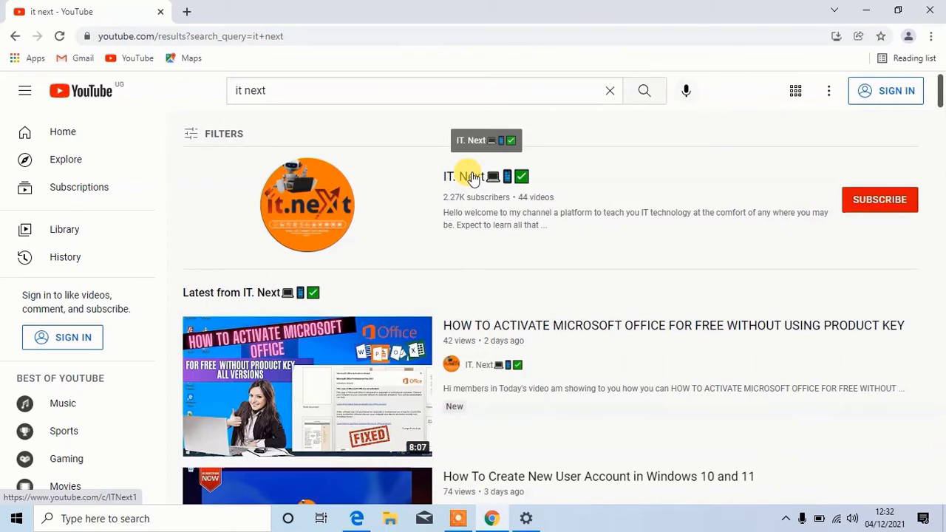
left_click(473, 180)
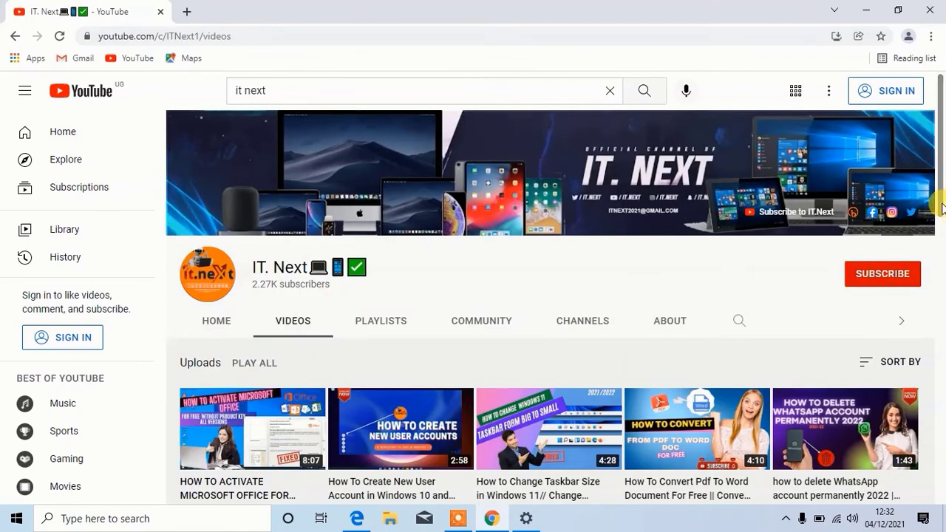
Browse the IT. Next channel's videos and restore the Chrome window to a smaller size
scroll(941, 207, "down", 3)
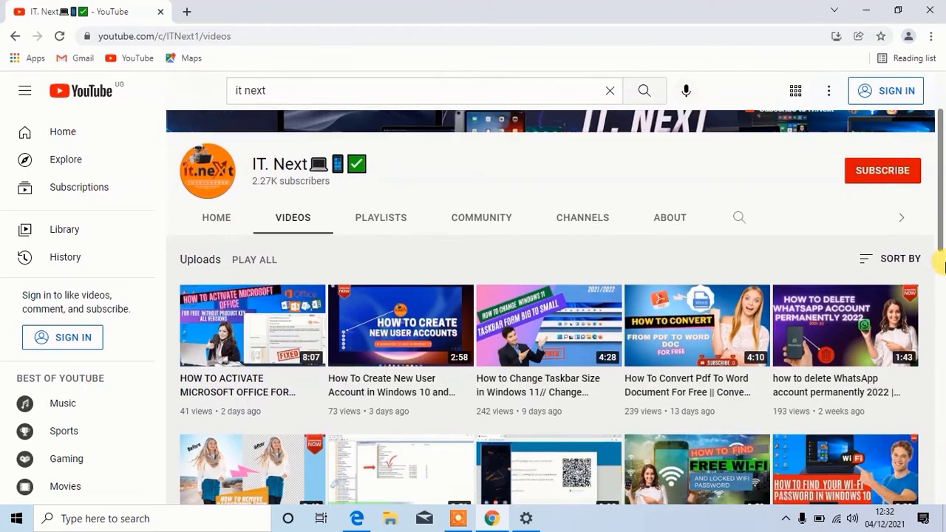
scroll(943, 283, "down", 1)
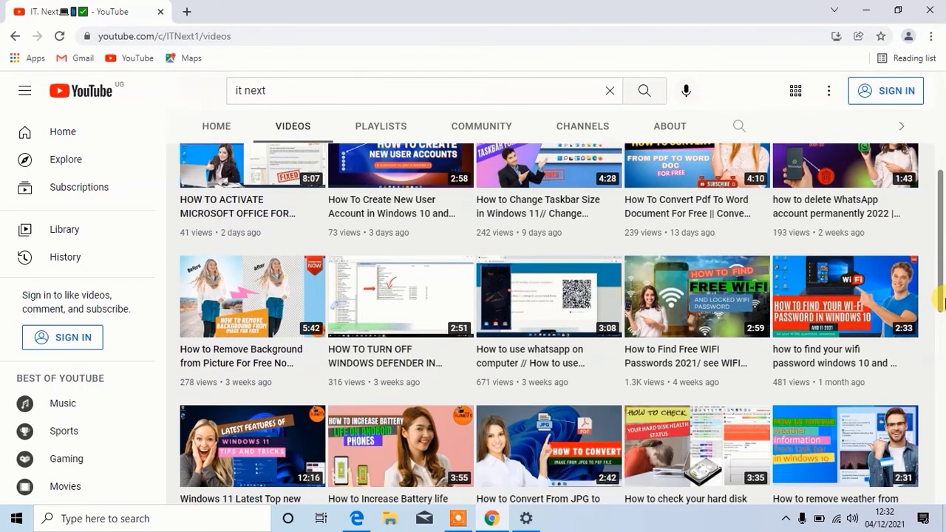
left_click_drag(943, 303, 942, 503)
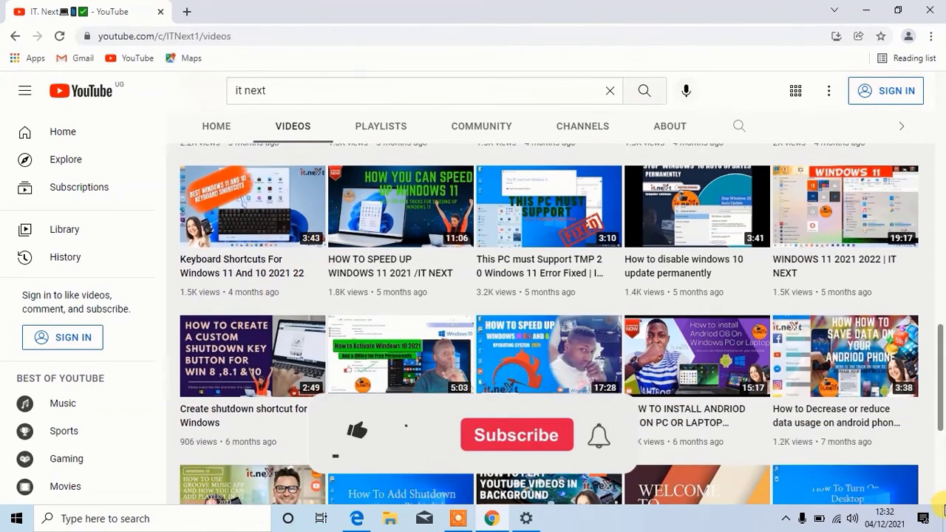
scroll(561, 332, "down", 2)
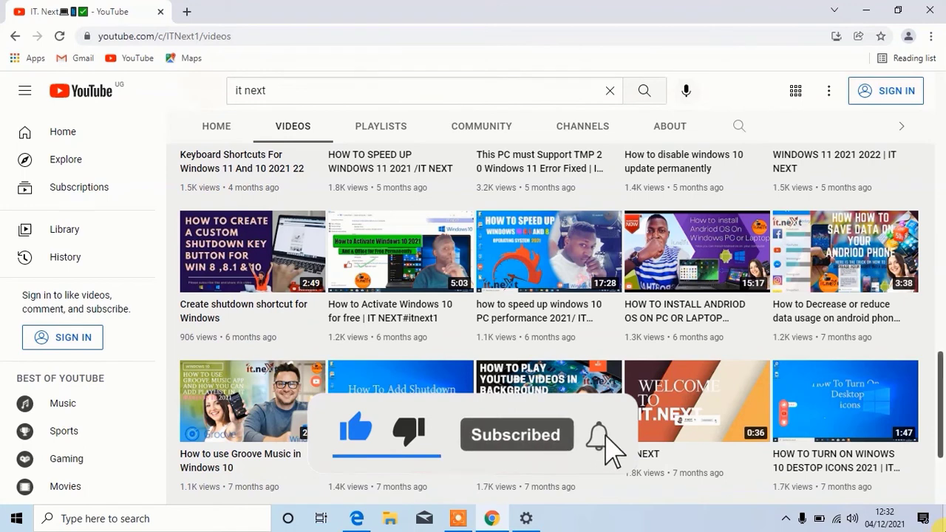
left_click(905, 17)
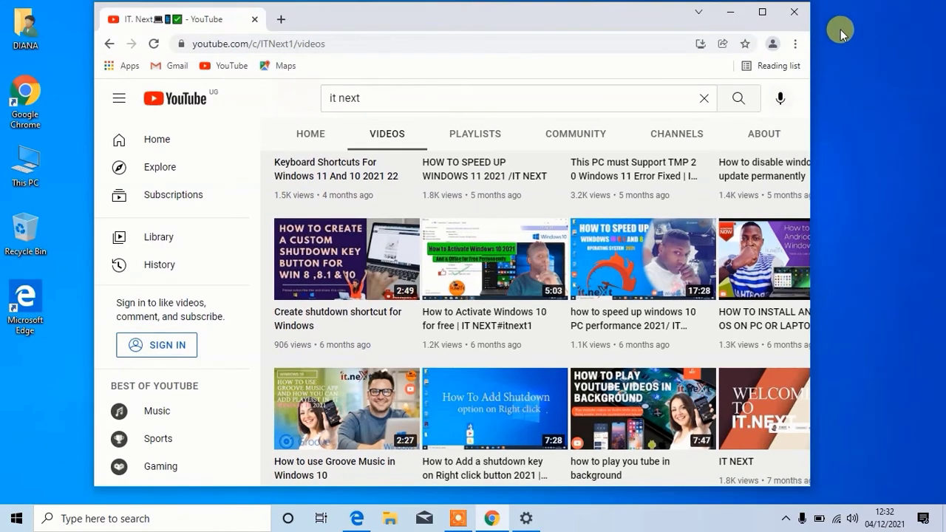